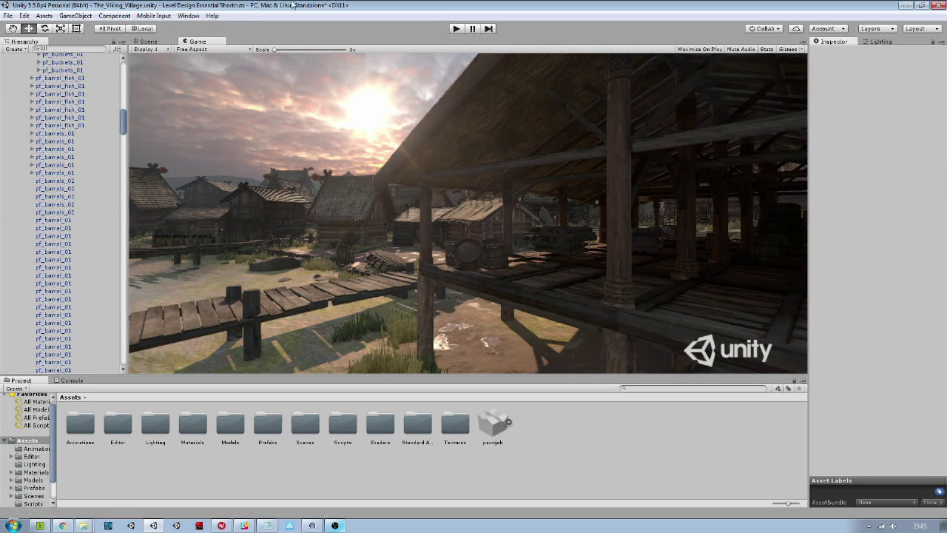
- Switch to the Scene view and select the standing barrel beside the boardwalk
click(148, 42)
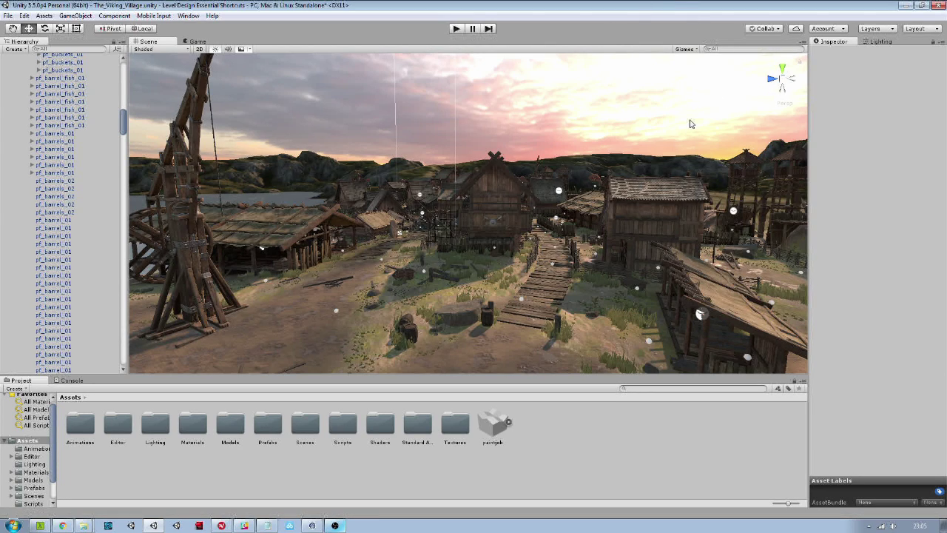
key(w)
right_drag(616, 115, 612, 208)
click(511, 212)
right_drag(578, 170, 578, 165)
key(d)
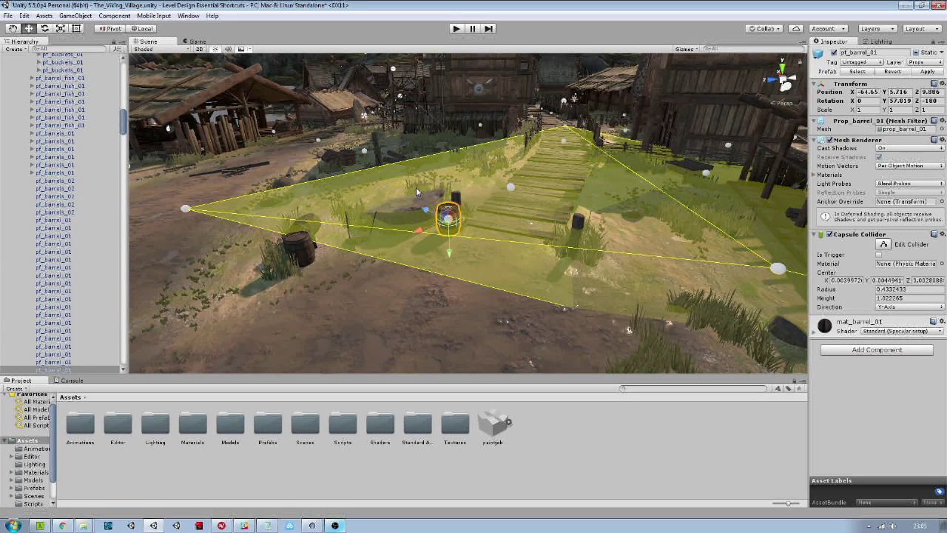
- Hide the LightProbeGroup gizmos in the Scene view
click(687, 49)
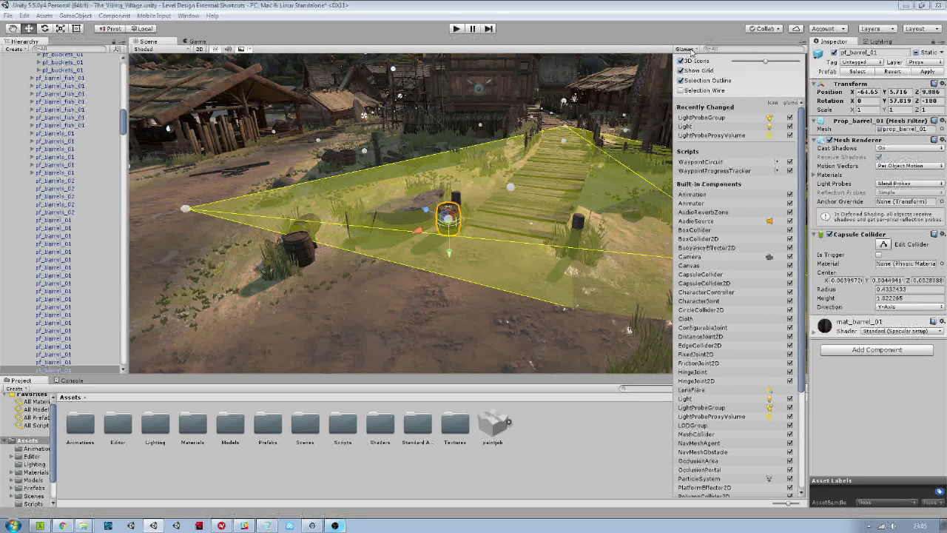
click(790, 408)
click(693, 52)
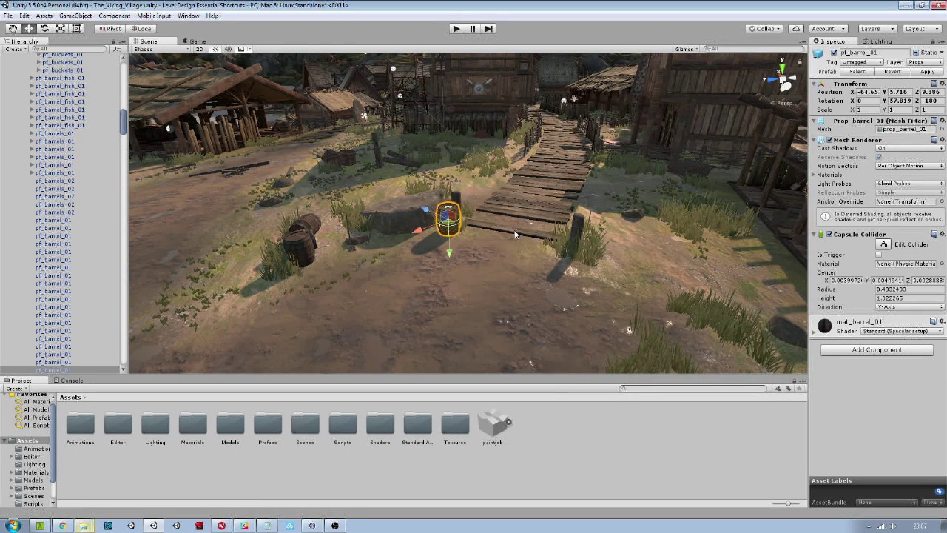
- Survey the village from overhead, around the open storehouse and along the house walls with the shields
right_drag(512, 188, 533, 213)
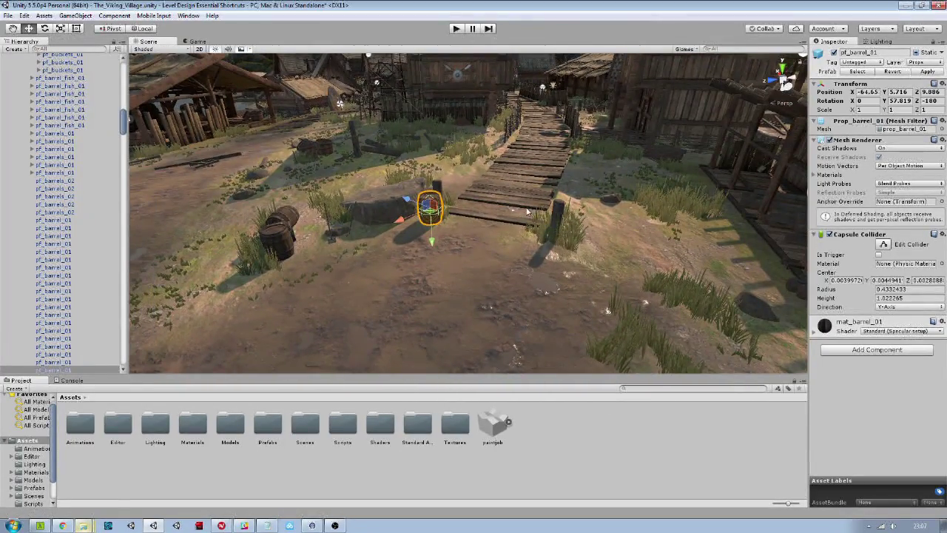
right_drag(526, 210, 506, 179)
key(q)
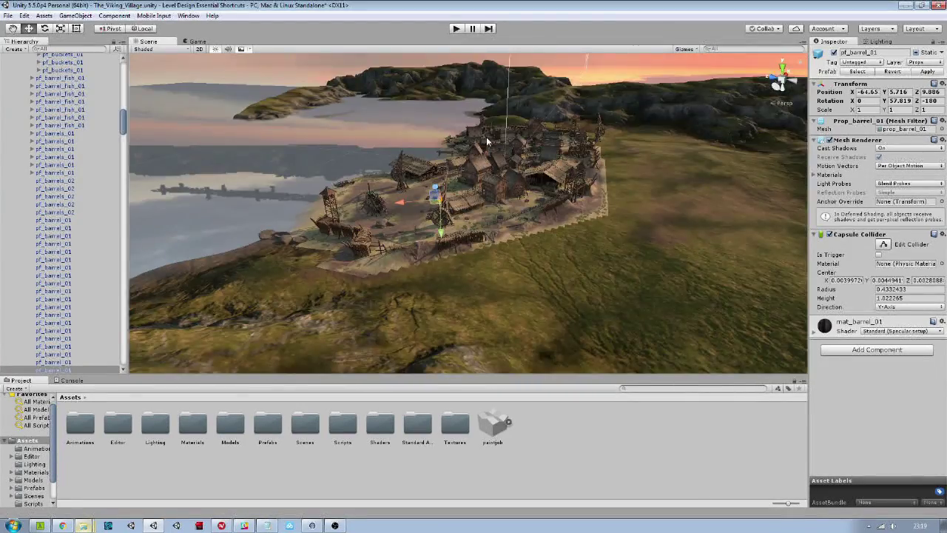
right_drag(486, 137, 894, 139)
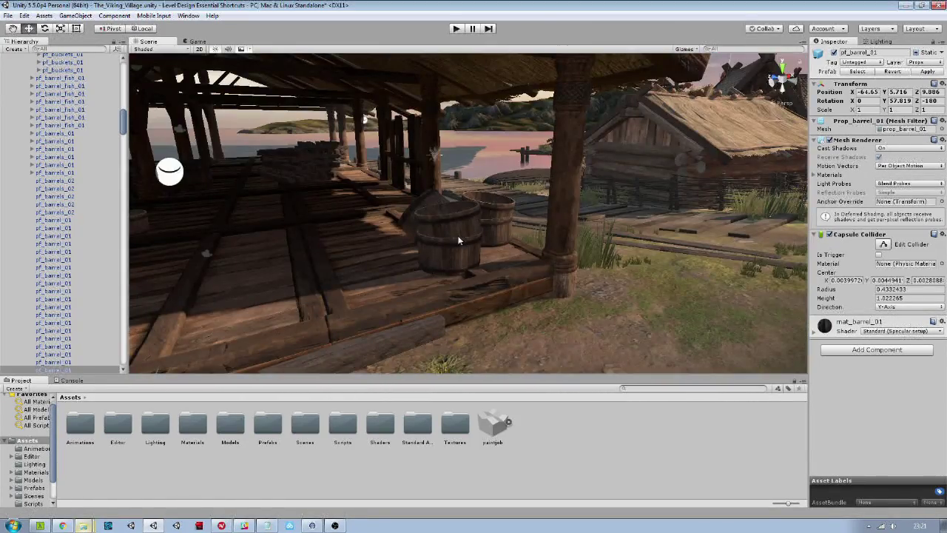
right_drag(459, 241, 453, 261)
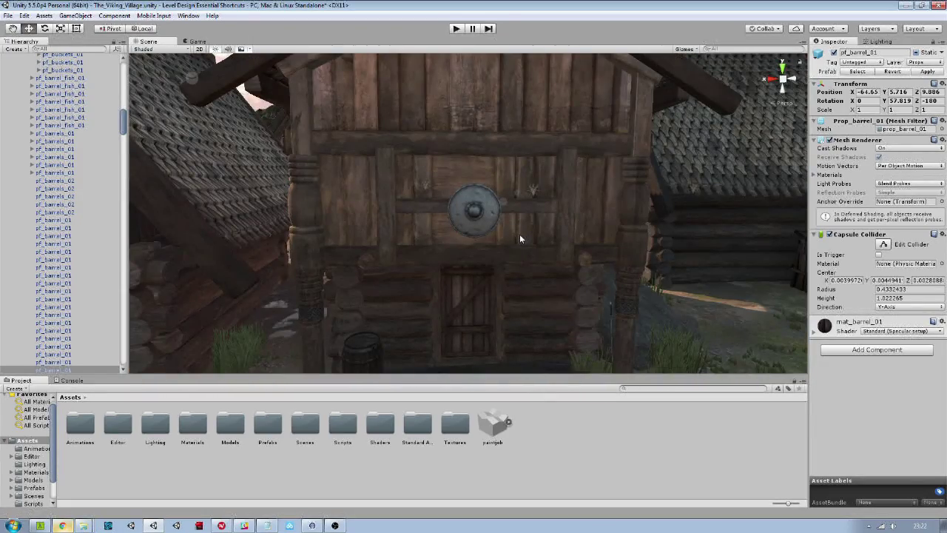
scroll(521, 239, down, 4)
scroll(520, 239, up, 10)
scroll(520, 237, down, 7)
scroll(519, 233, down, 3)
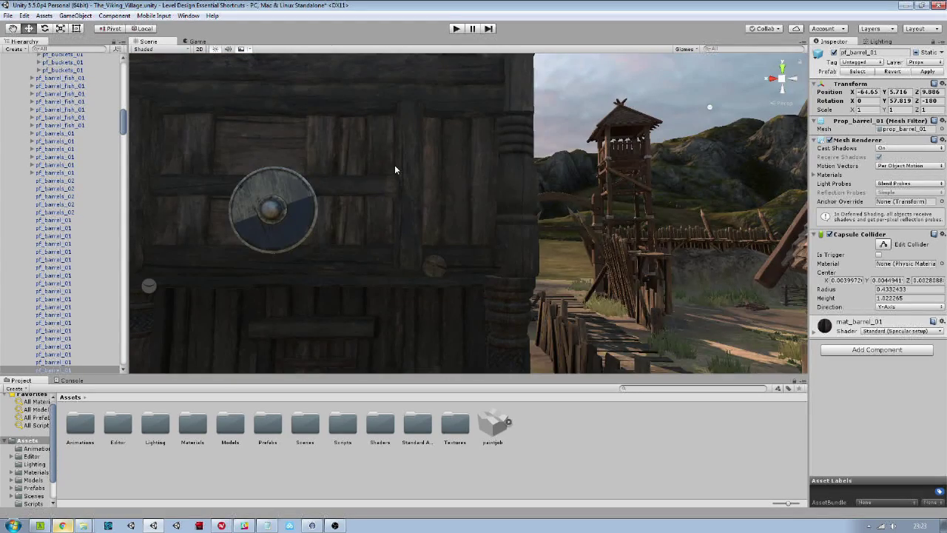
key(q)
middle_drag(397, 166, 616, 178)
middle_drag(313, 146, 496, 124)
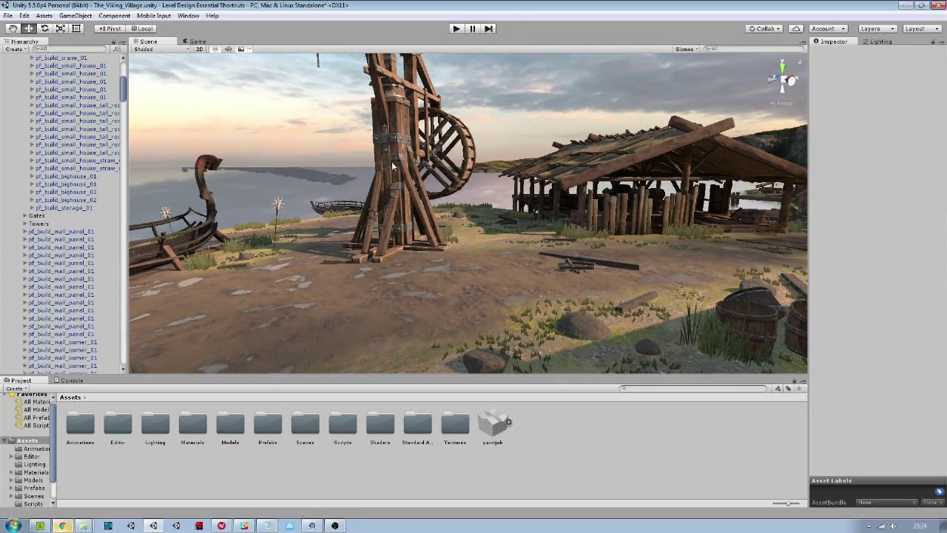
- Select the wooden crane, frame it in the view and orbit around it to inspect it from above
click(435, 156)
key(f)
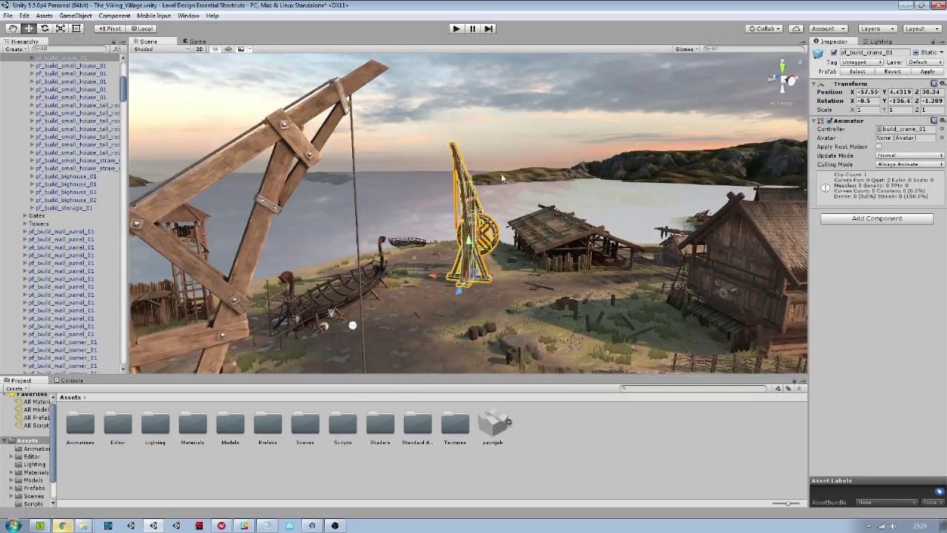
alt+drag(501, 173, 505, 222)
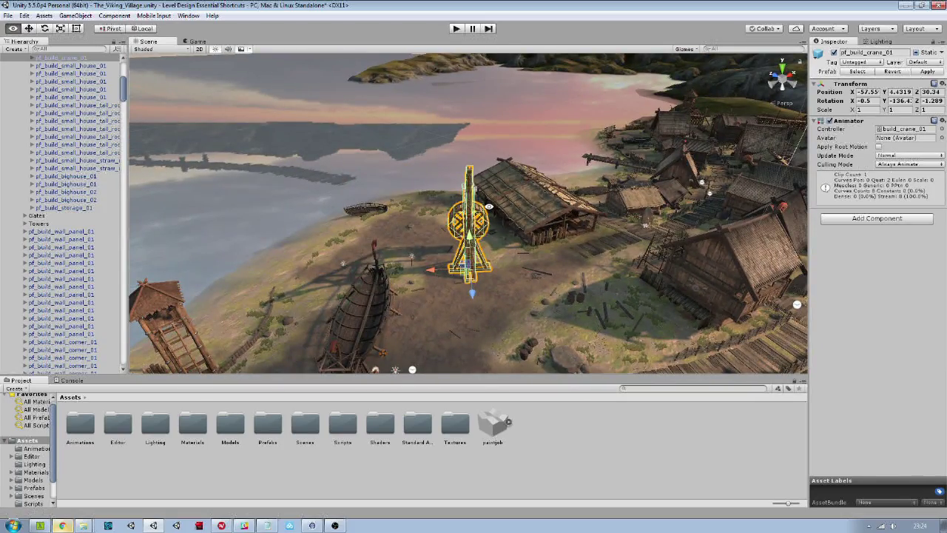
alt+drag(462, 185, 549, 236)
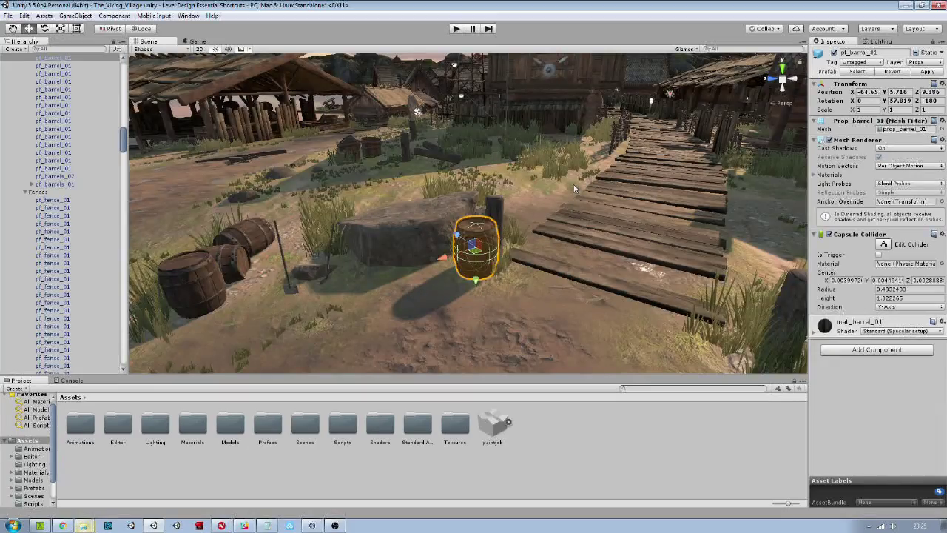
- Lock the view onto the barrel and move it onto the boardwalk at about X -61.15, Z 4.327, adjusting its height
key(f)
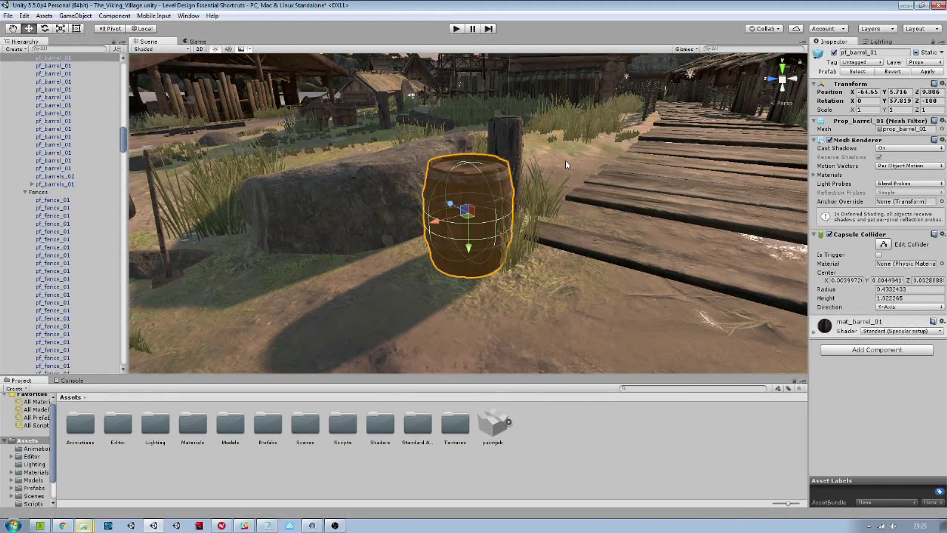
key(shift+f)
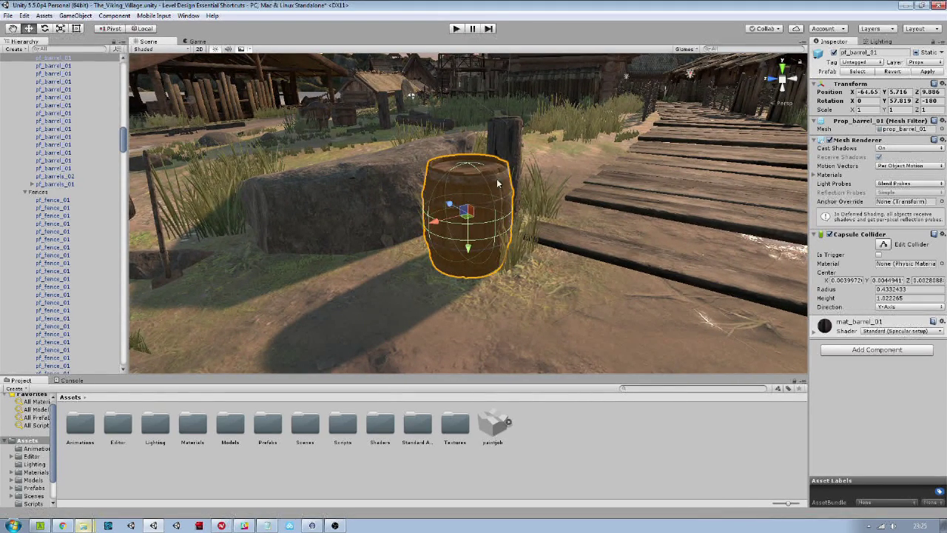
drag(427, 225, 641, 166)
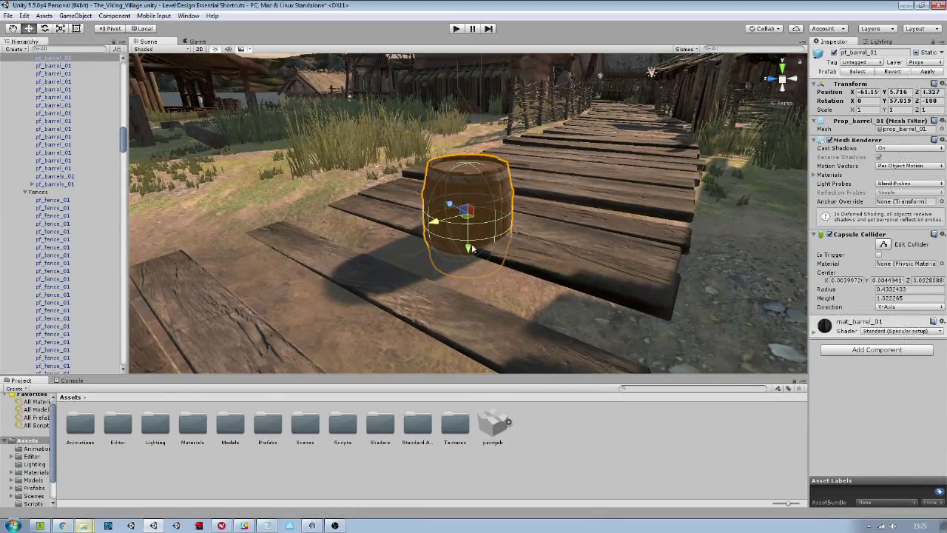
drag(471, 248, 481, 157)
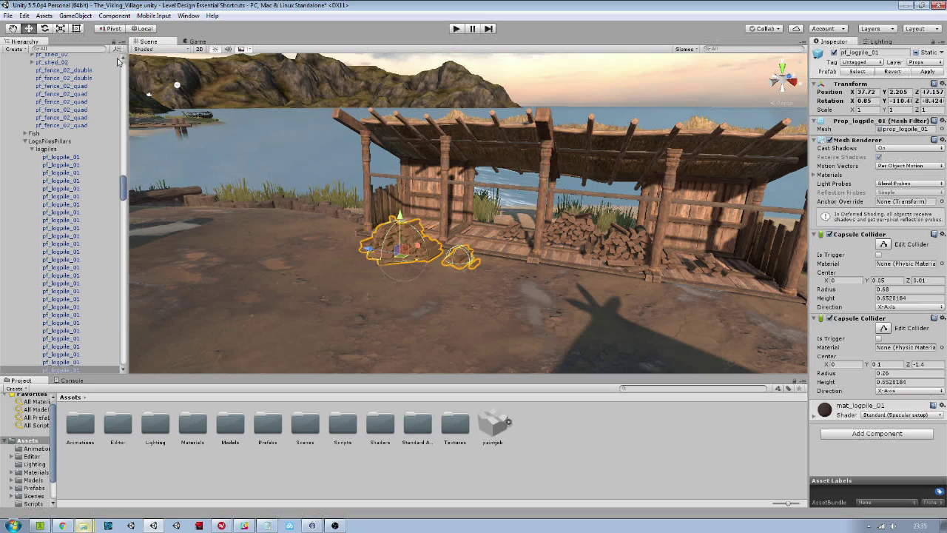
- Move the log pile across the open ground in front of the shed to about X 38.28, Z 45.92, and rotate it
right_drag(373, 260, 387, 256)
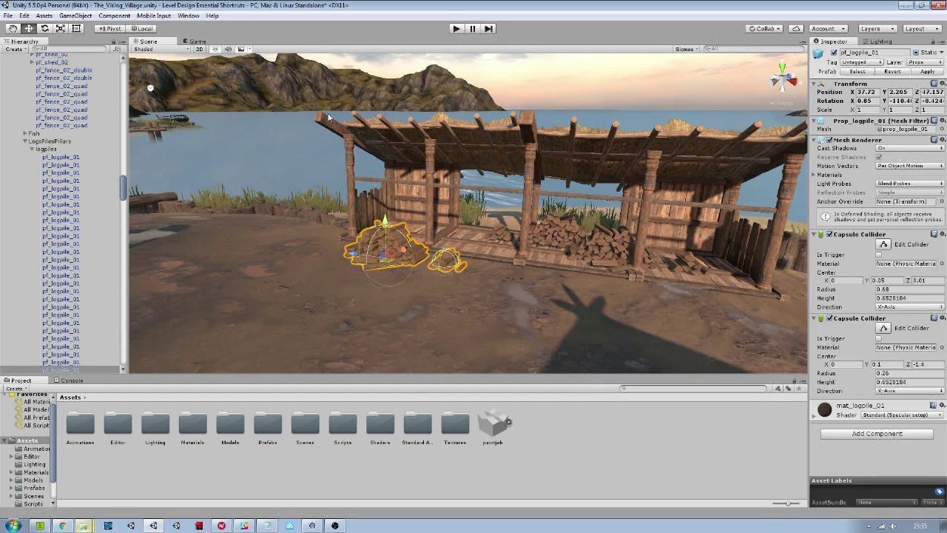
drag(386, 264, 371, 277)
key(e)
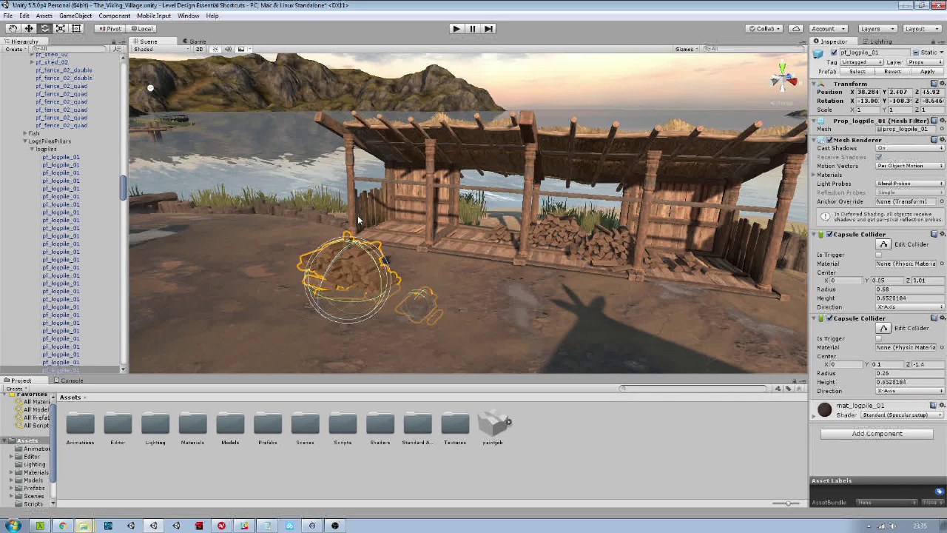
- Scale the log pile uniformly to about 1.24 and stretch it with the Rect tool to a Y scale of about 2.16
key(r)
drag(347, 283, 357, 277)
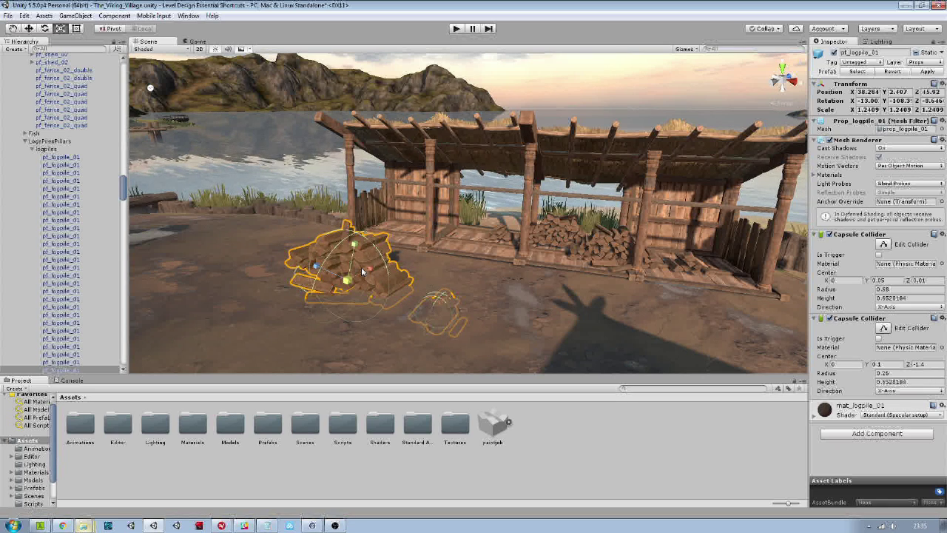
key(t)
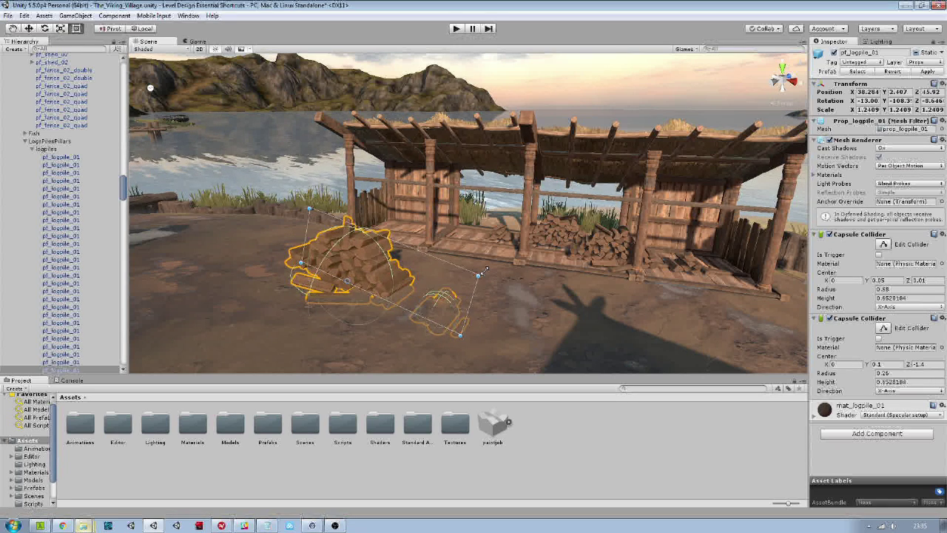
drag(481, 272, 362, 239)
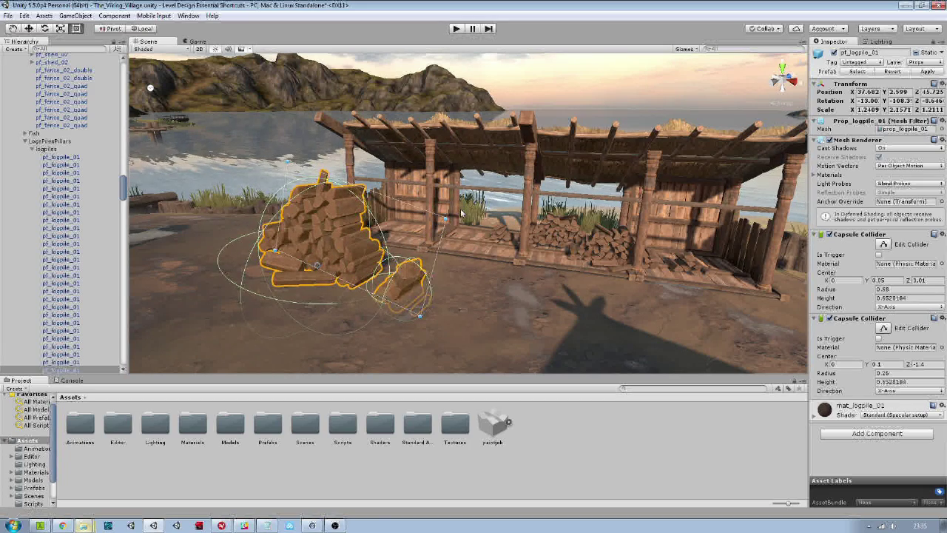
drag(461, 210, 405, 171)
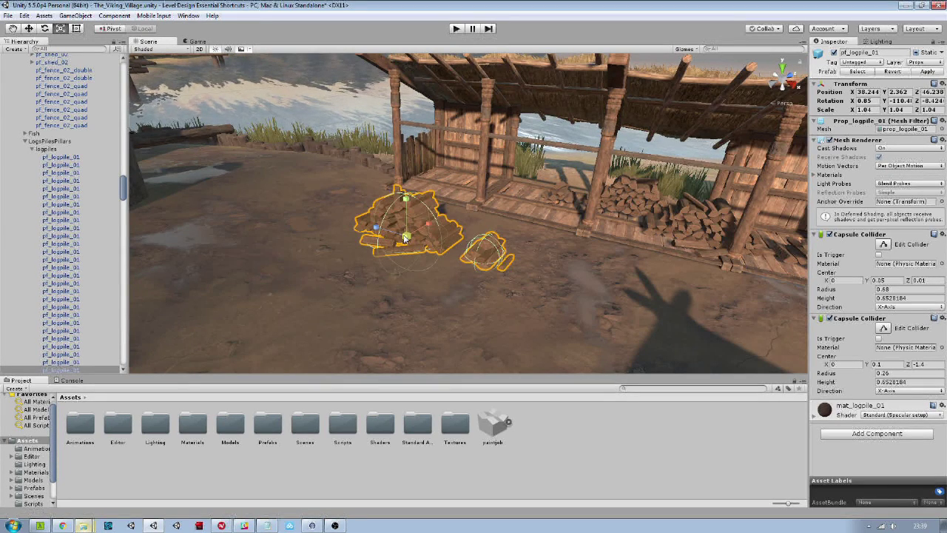
- Scale the log pile uniformly to about 1.13, and move it with snapping to about X 38.752, Z 44.375
mouse_move(407, 236)
mouse_down()
mouse_move(423, 237)
mouse_move(410, 244)
mouse_up()
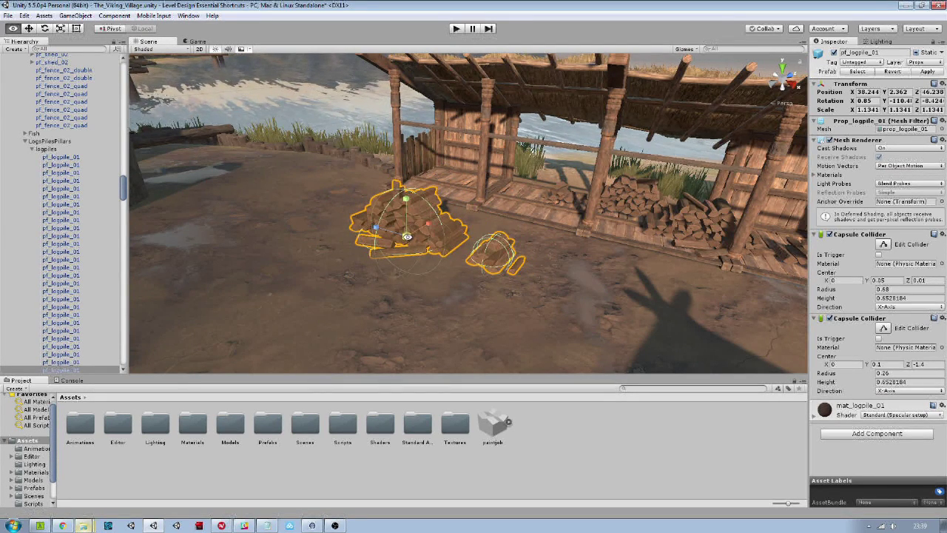
drag(410, 245, 463, 225)
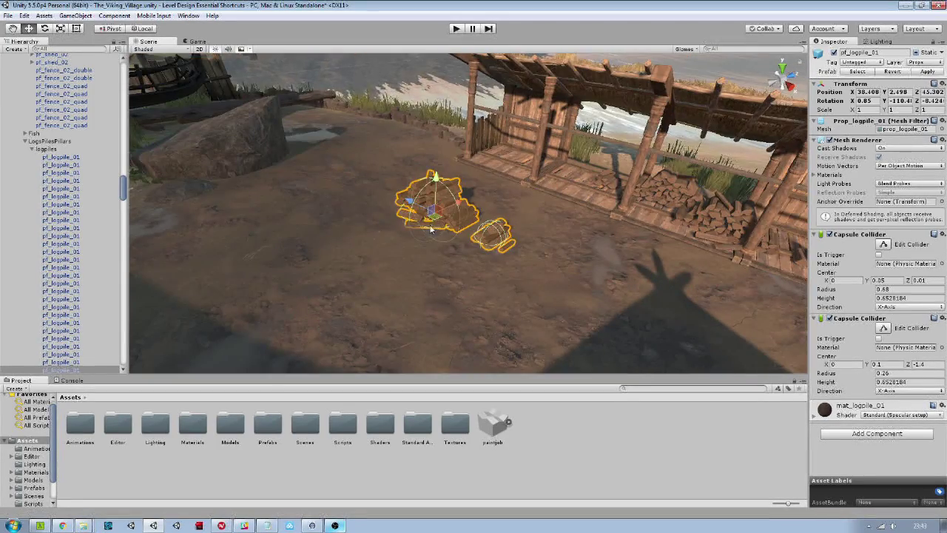
mouse_move(431, 229)
ctrl+mouse_down()
mouse_move(509, 241)
mouse_move(417, 229)
mouse_move(434, 234)
ctrl+mouse_up()
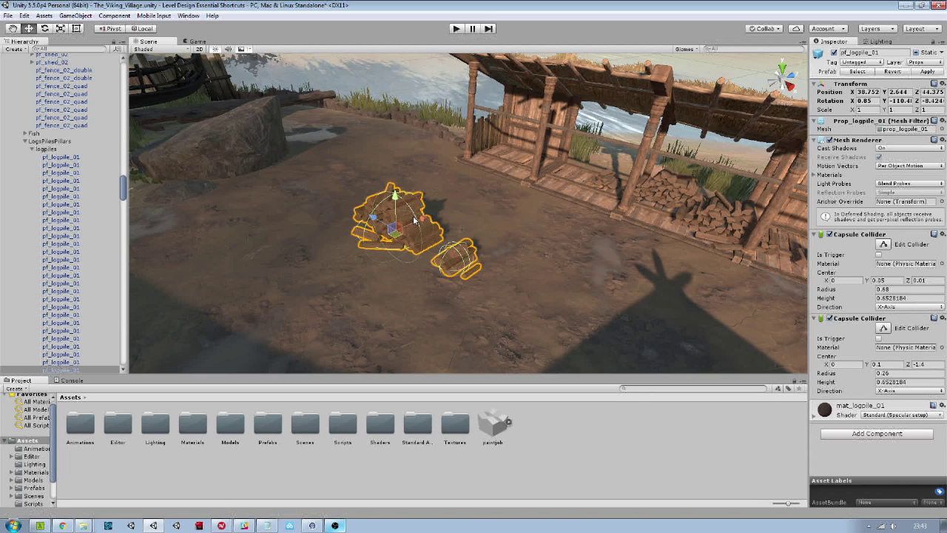
- Try rotating the log pile with the Rotate tool and undo the rotation
key(e)
drag(417, 221, 408, 255)
key(ctrl+z)
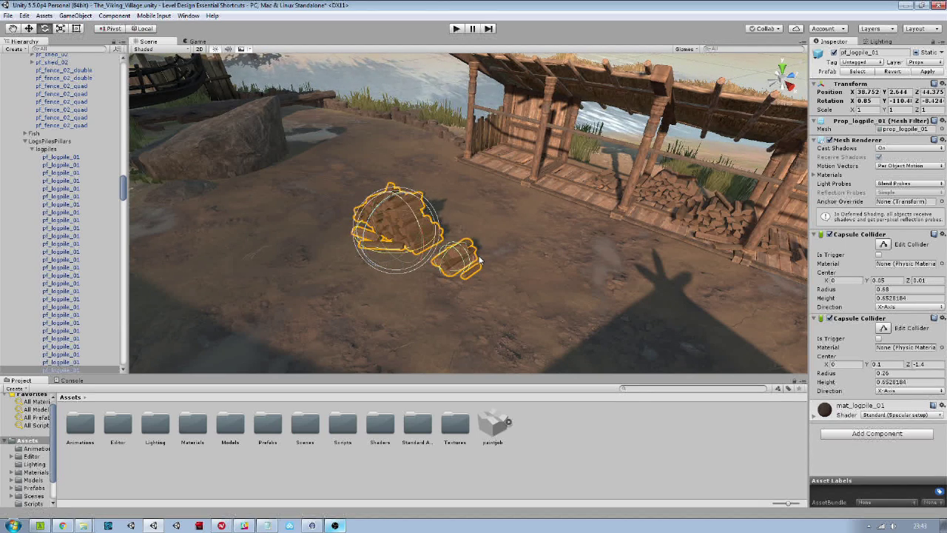
- Scale the log pile to 1.4 on X and Y and 1.54 on Z
key(r)
drag(396, 231, 372, 217)
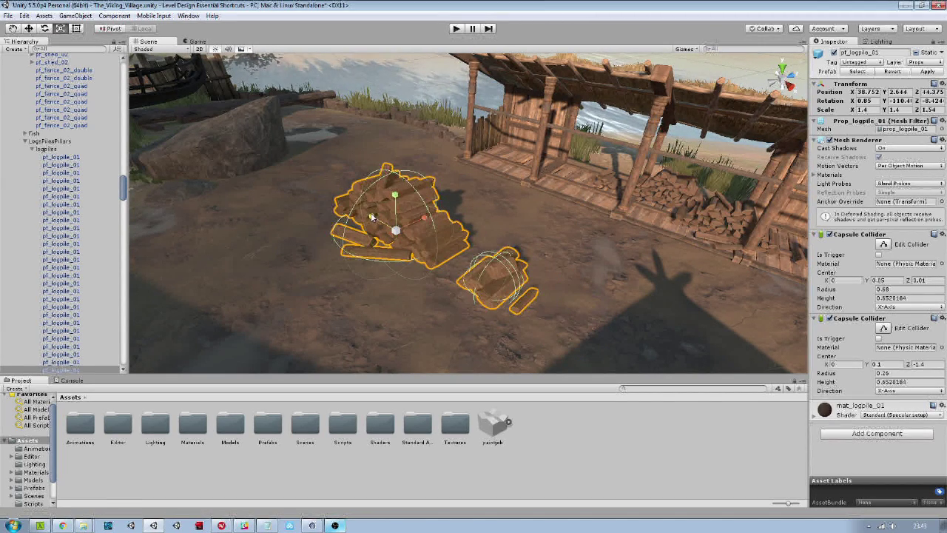
- Set the scale snap increment to 0.5, try scaling the log pile in snapped steps, and close the snap settings
click(24, 16)
click(51, 304)
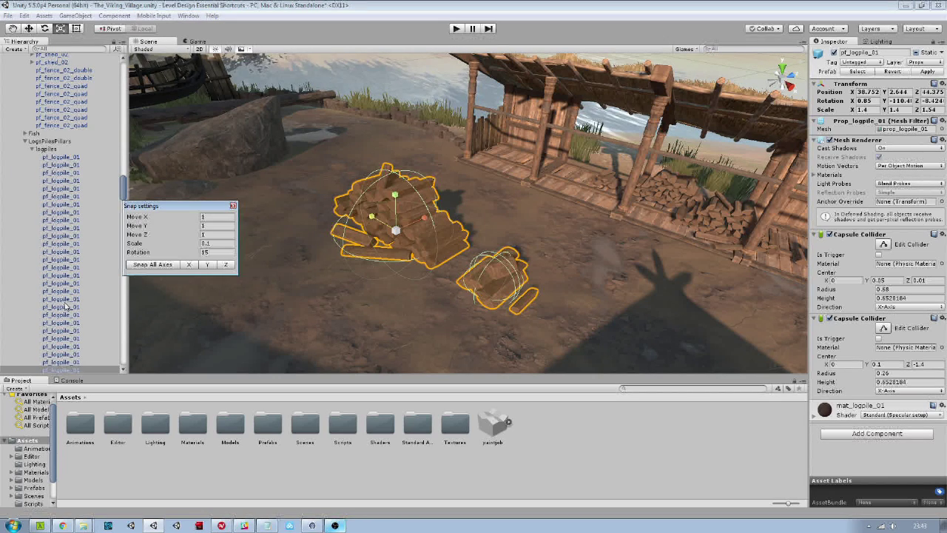
click(219, 244)
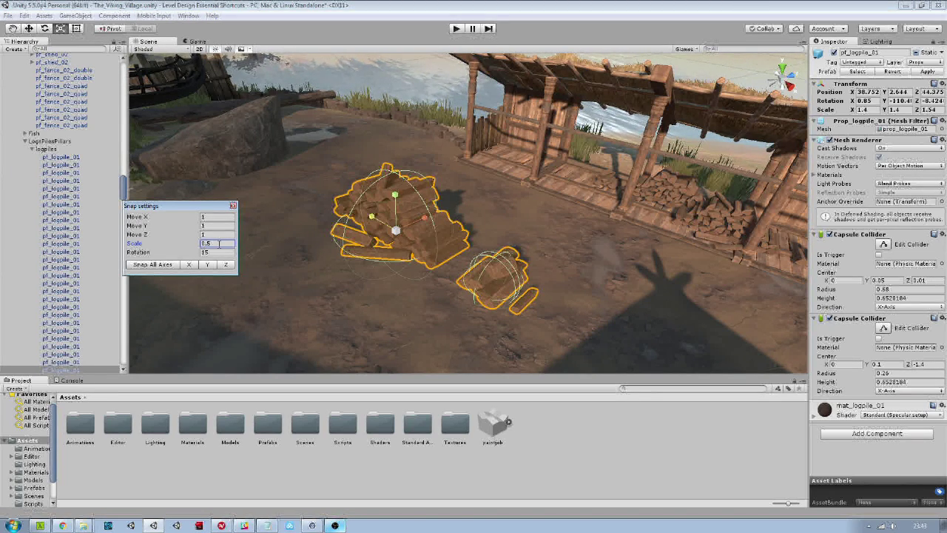
text(0.5)
ctrl+drag(400, 235, 429, 216)
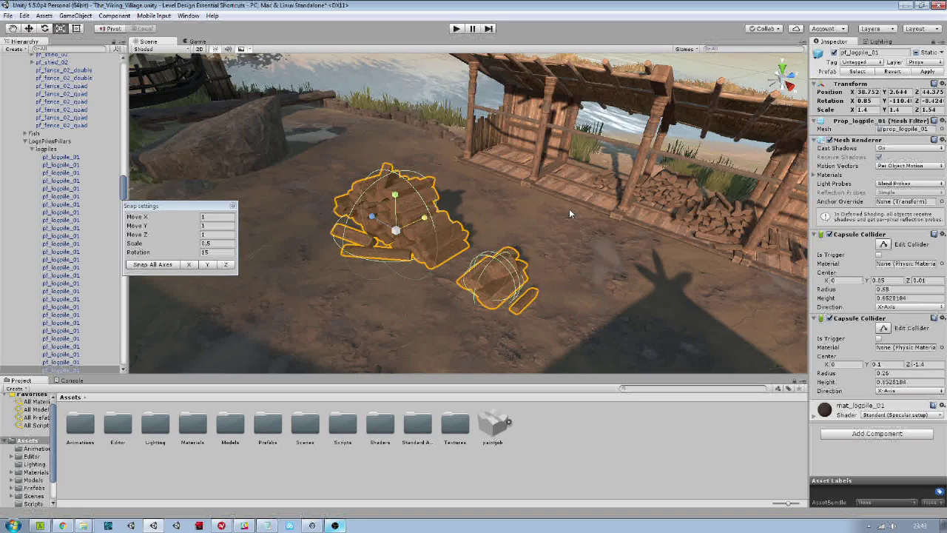
click(232, 206)
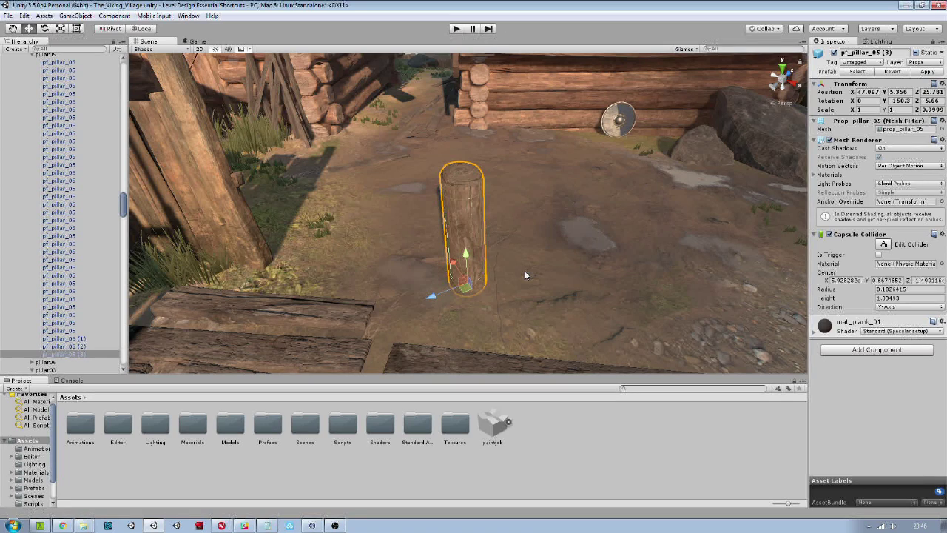
- Duplicate the wooden pillar, move the copy along the ground and duplicate it again
key(ctrl+d)
drag(459, 293, 655, 312)
key(ctrl+d)
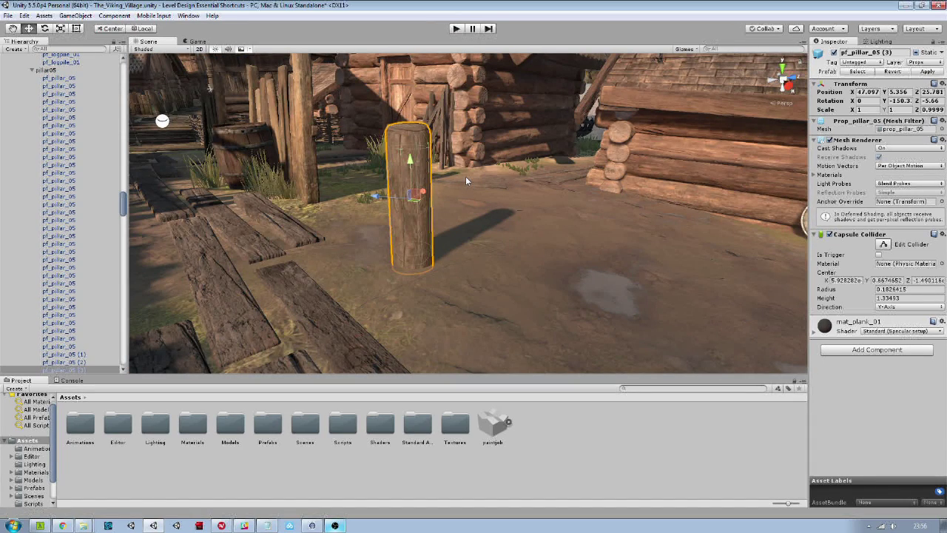
- Toggle the pillar's transform handle between Pivot and Center, ending on Center
key(z)
key(z)
key(z)
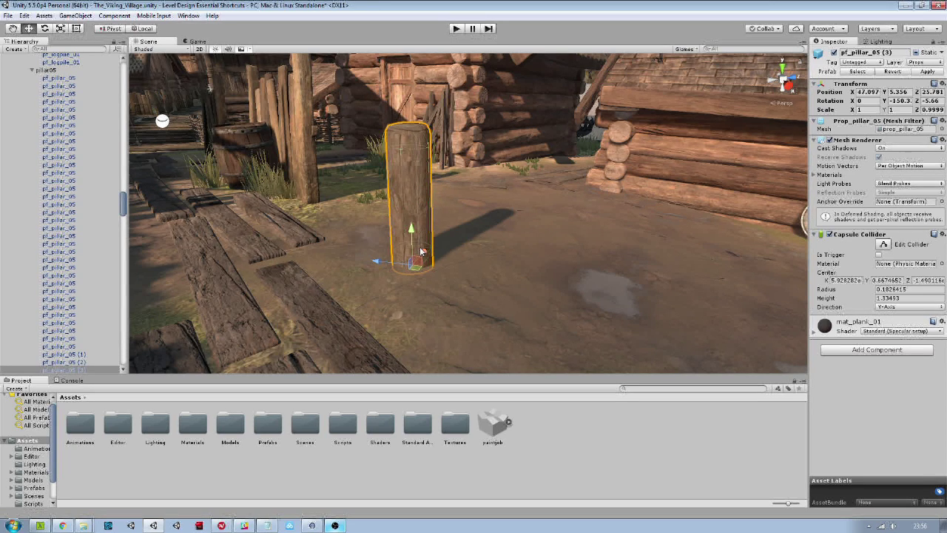
key(z)
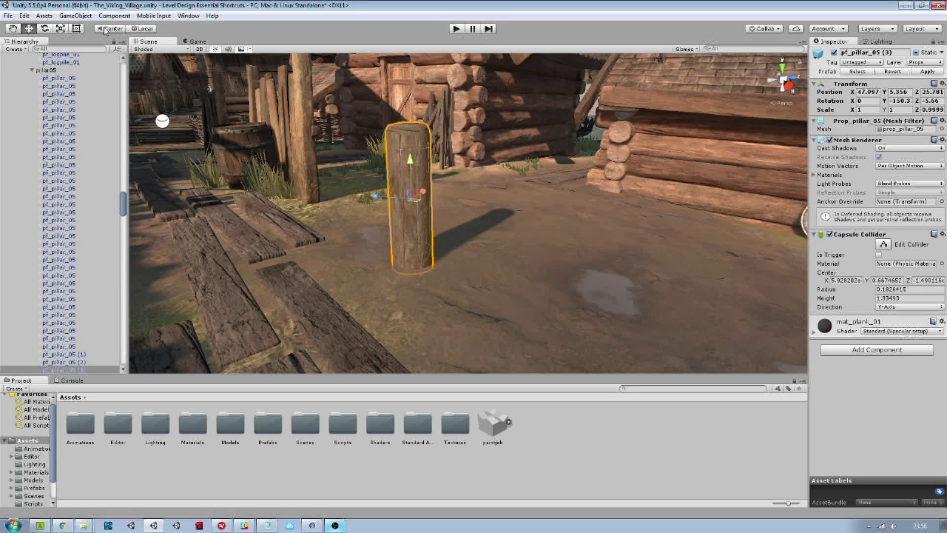
- Toggle the pillar's handle orientation between Local and Global with the Move and Rotate tools, ending on Global
key(x)
key(f)
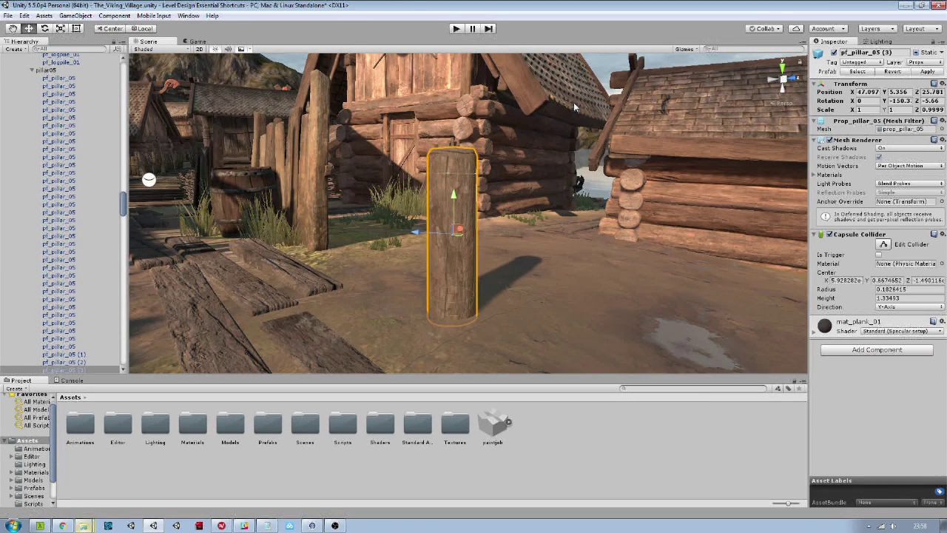
key(x)
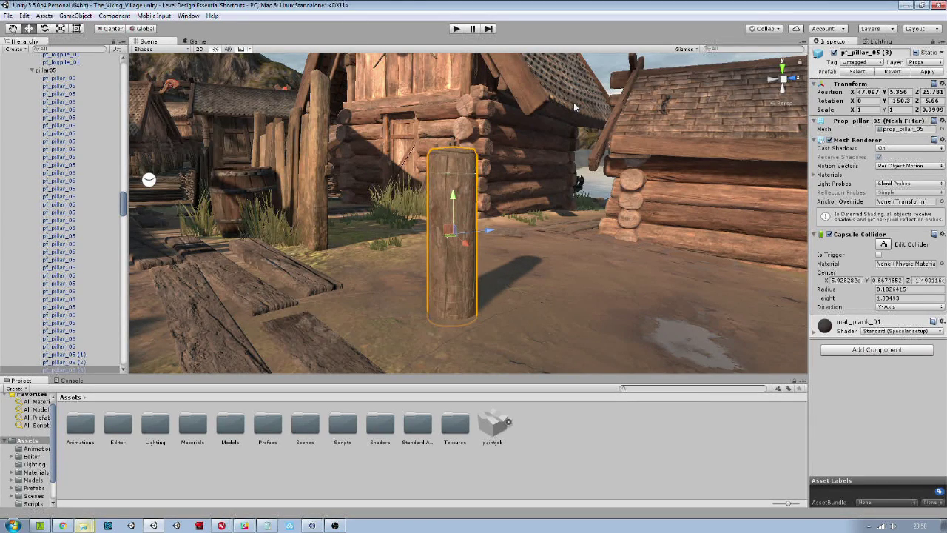
key(e)
key(x)
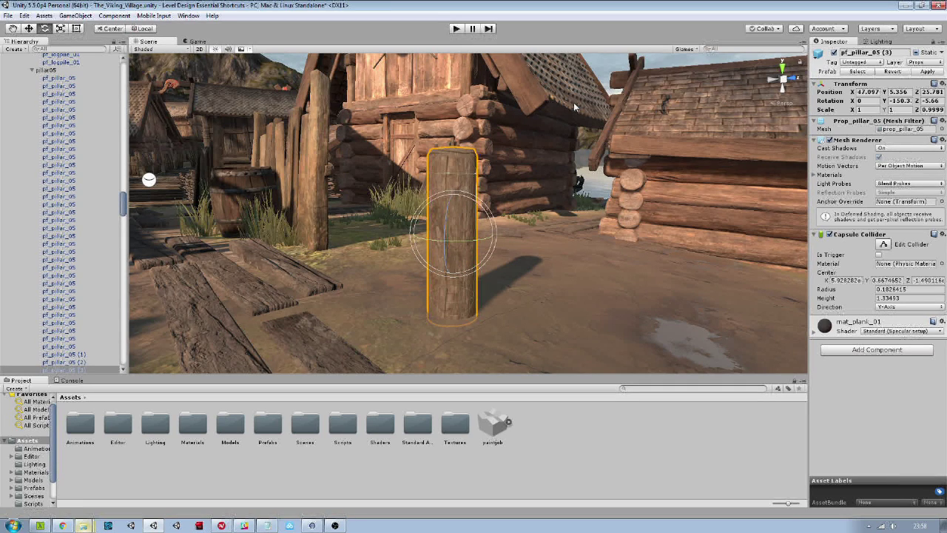
key(x)
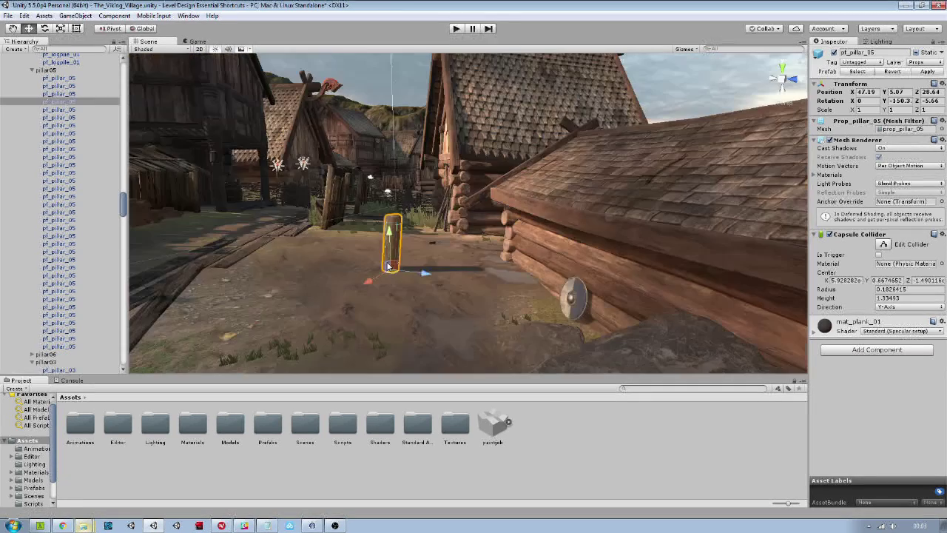
- Surface-snap the pillar onto the log house's roof and look-at rotate it to about 30 on X, -212 on Y and 0 on Z
drag(388, 266, 406, 330)
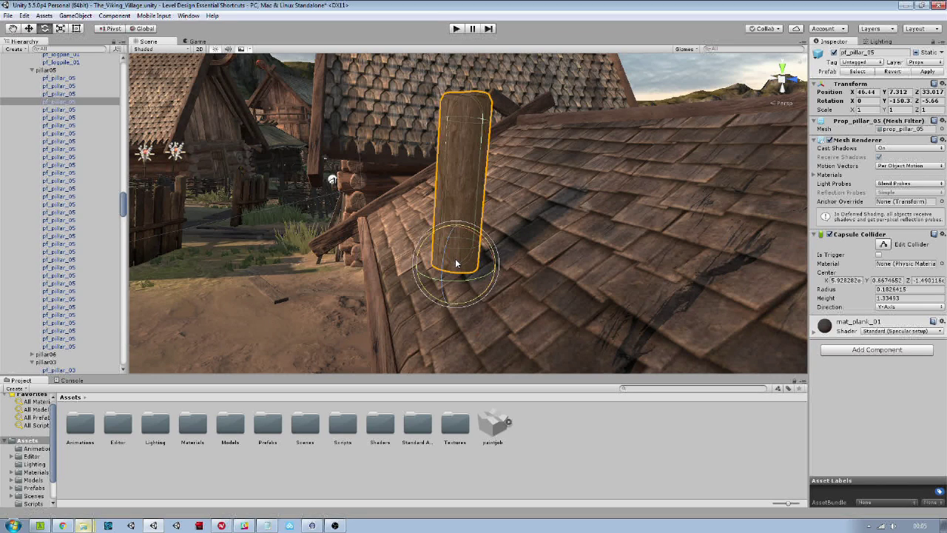
drag(457, 264, 442, 278)
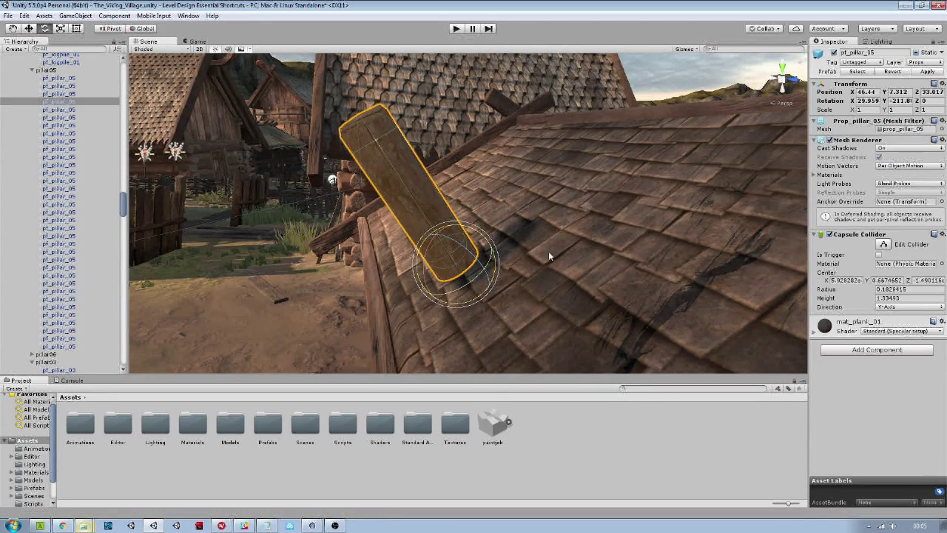
- Move the selected wooden bucket to the centre of a new scene view using Move To View
right_drag(513, 276, 591, 230)
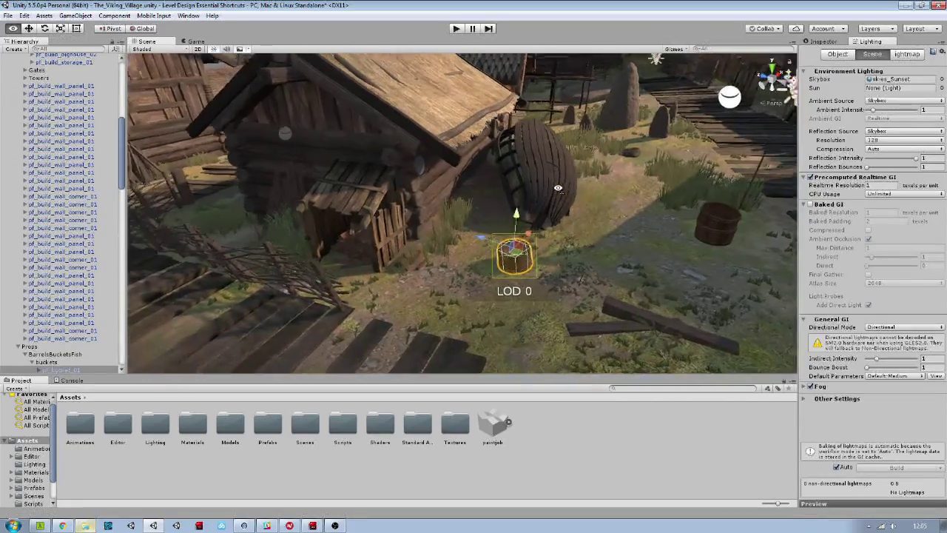
right_drag(592, 193, 608, 173)
key(ctrl+alt+f)
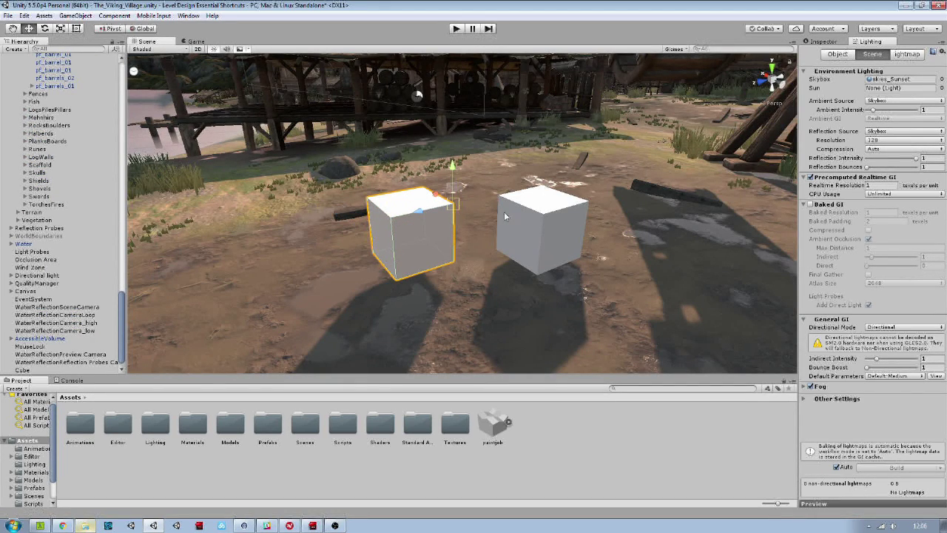
- Vertex-snap the selected white cube by its upper corner to the neighbouring cube
drag(504, 212, 549, 220)
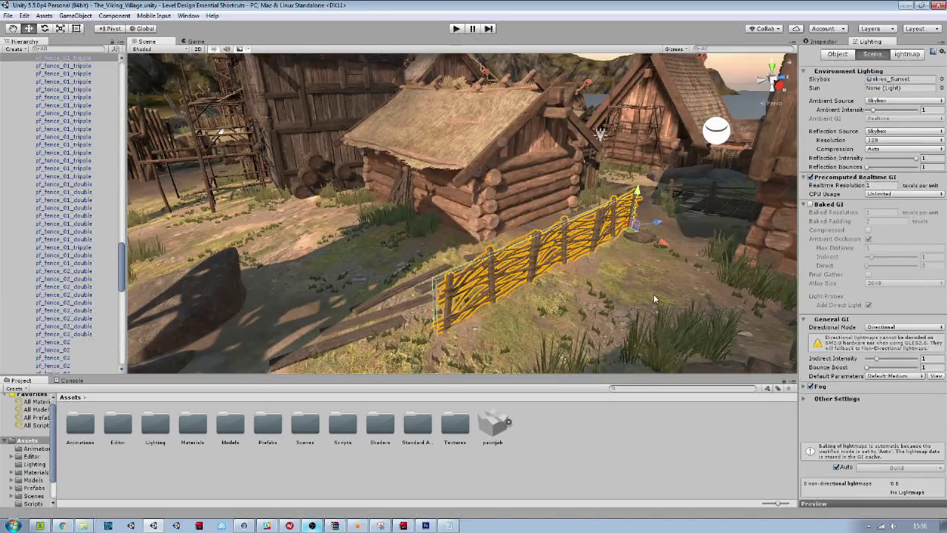
- Align the selected triple wicker fence with the scene view, and align it again from a different viewing angle
alt+drag(653, 294, 633, 299)
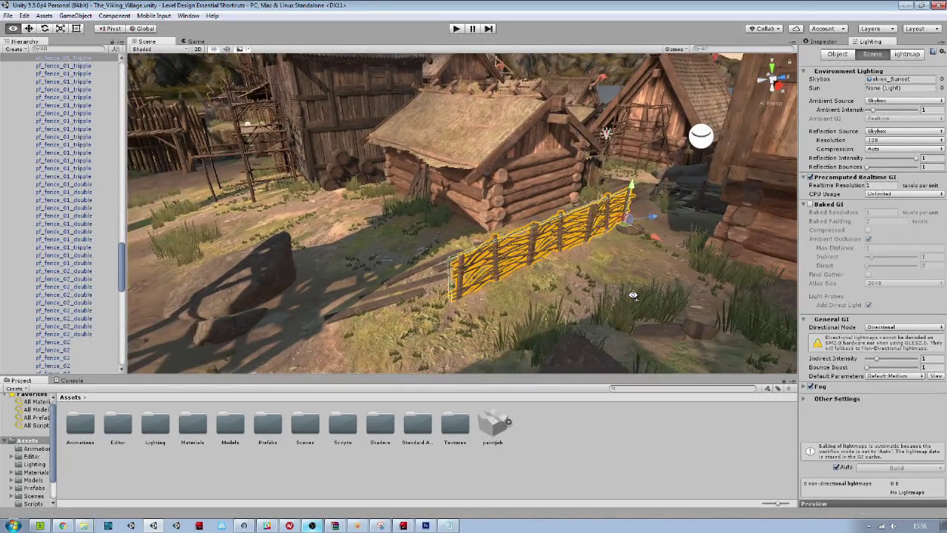
key(ctrl+shift+f)
key(s)
right_drag(533, 266, 816, 198)
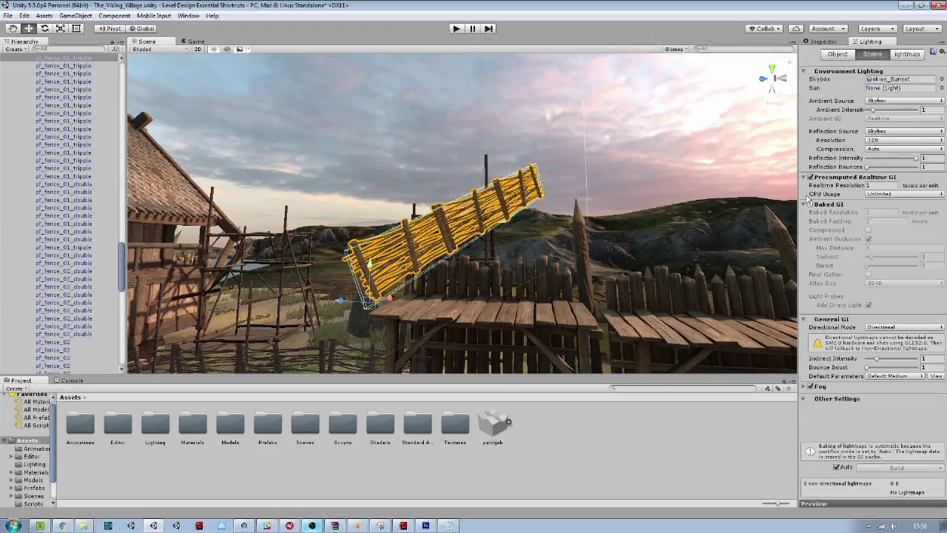
key(ctrl+shift+f)
right_drag(500, 222, 535, 238)
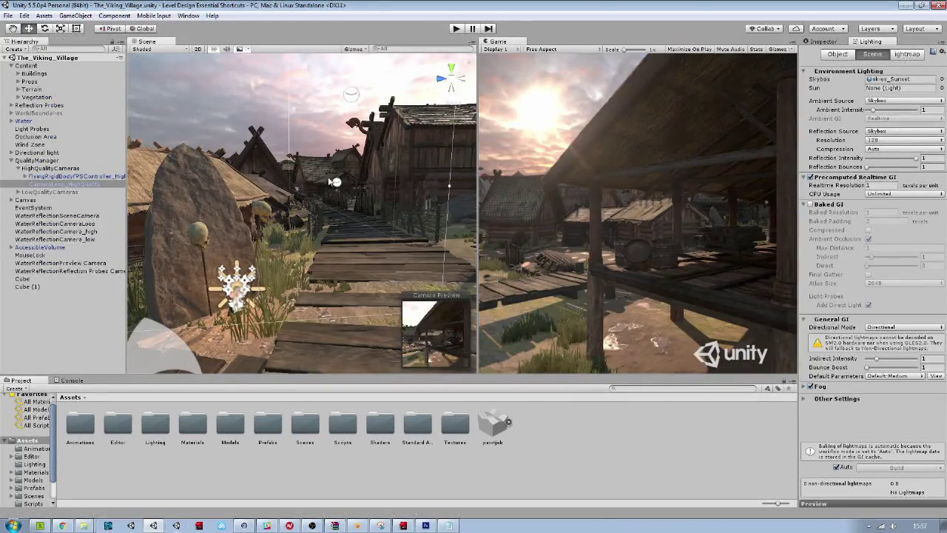
- Align the selected high-quality loop camera with the boardwalk view, and realign it to an elevated view of the village houses
right_drag(330, 181, 335, 181)
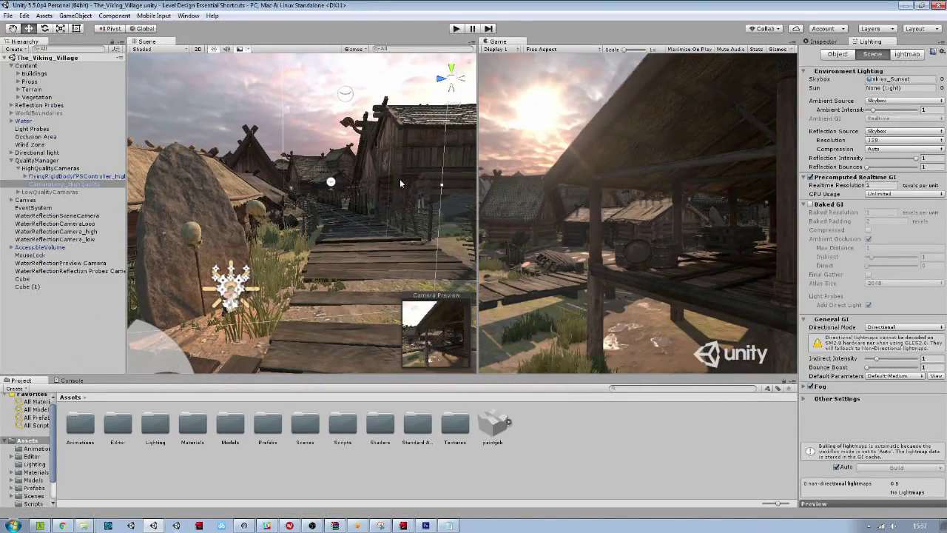
key(ctrl+shift+f)
alt+drag(343, 199, 222, 244)
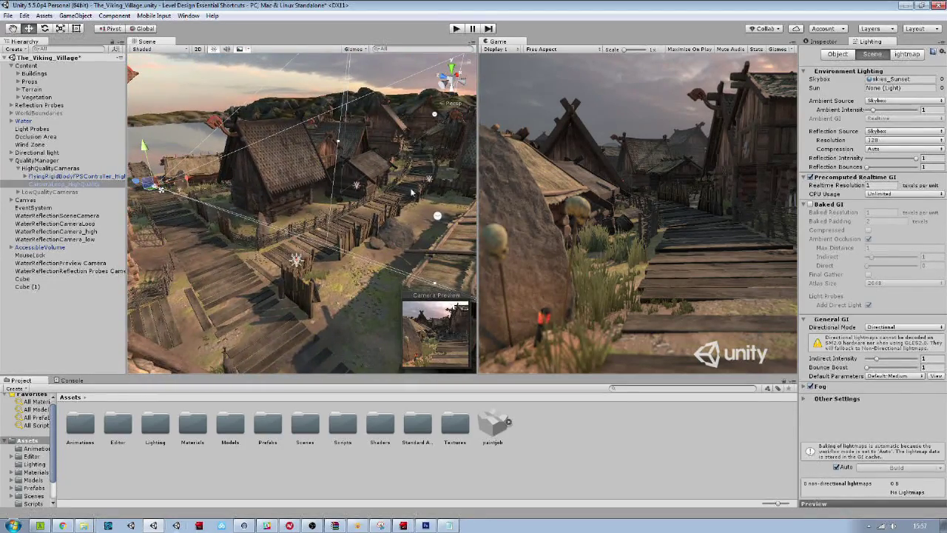
key(ctrl+shift+f)
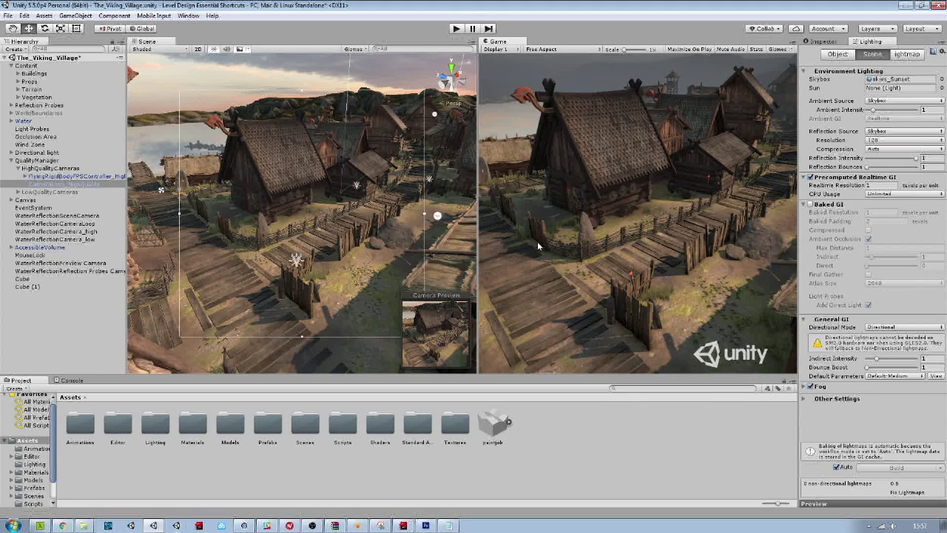